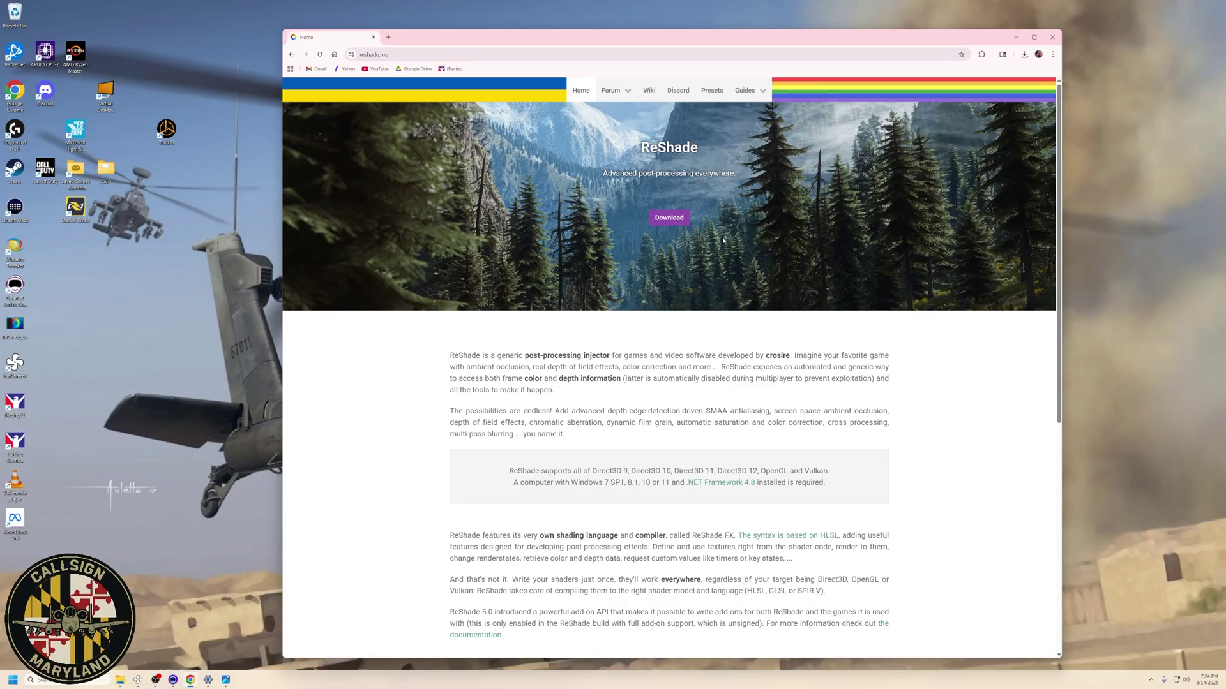
# Jump to reshade.me's download section and show the downloaded ReShade_Setup_6.5.1 in Chrome's downloads list
pyautogui.click(669, 217)
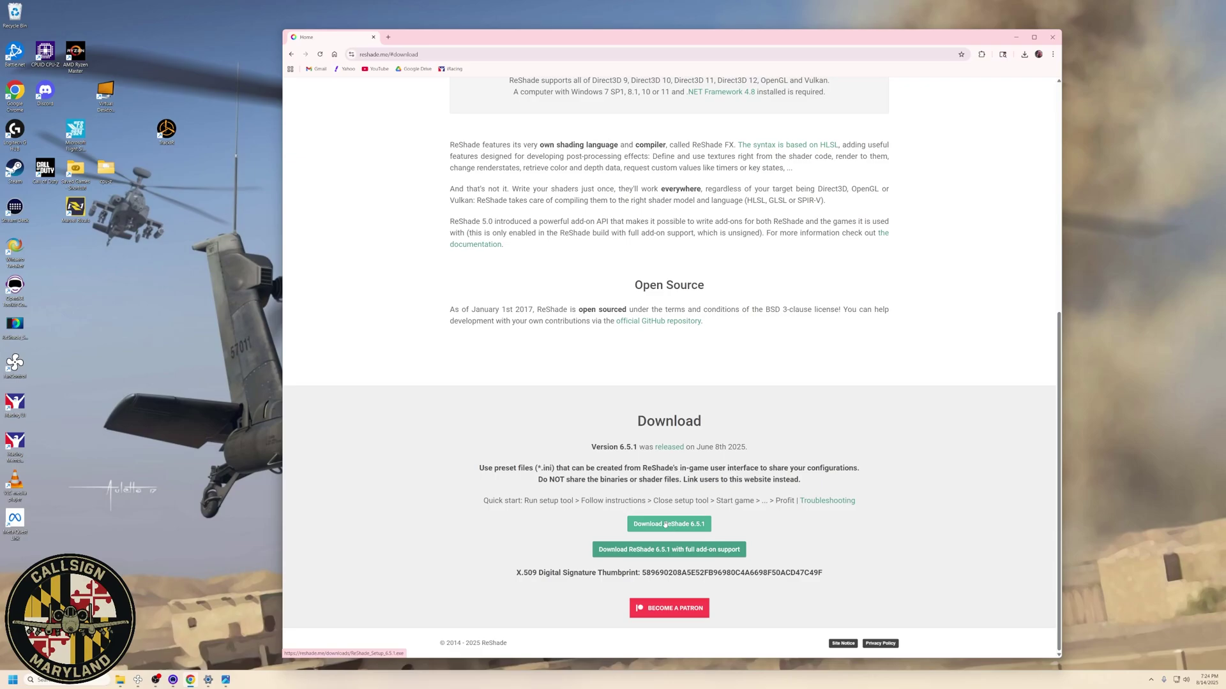
pyautogui.click(1024, 54)
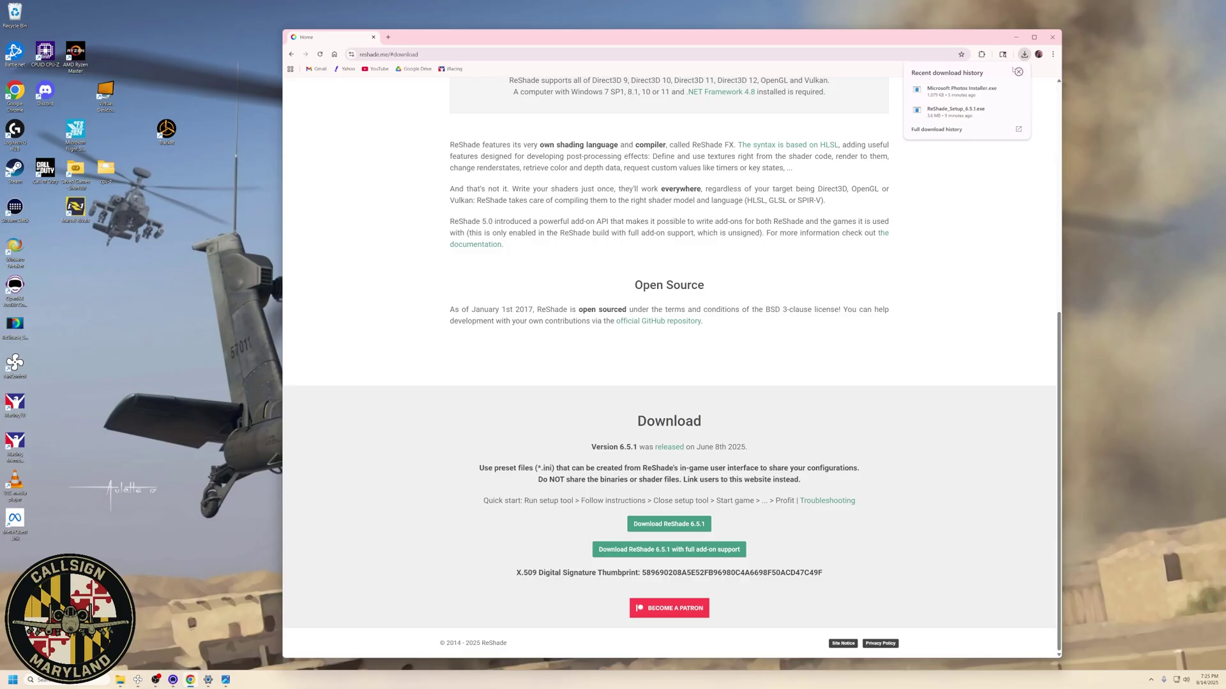
# Launch ReShade_Setup_6.5.1 from its folder and select DCS World\bin-mt\DCS.exe as the target game
pyautogui.click(1002, 110)
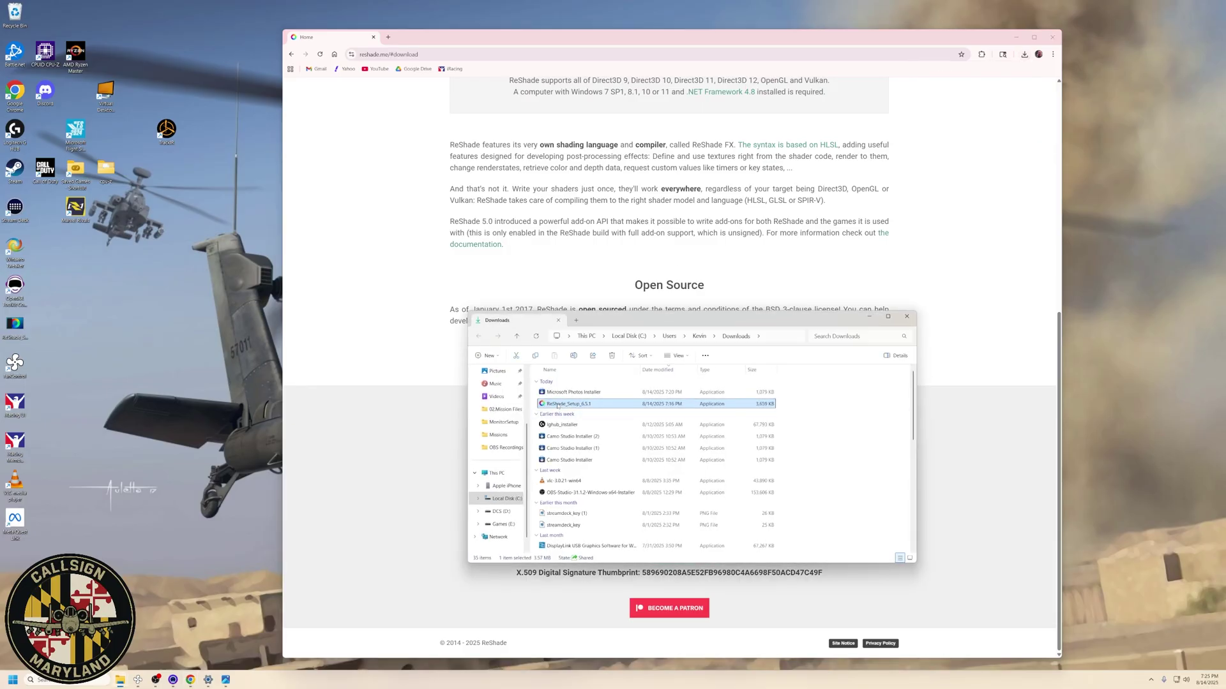
pyautogui.doubleClick(557, 404)
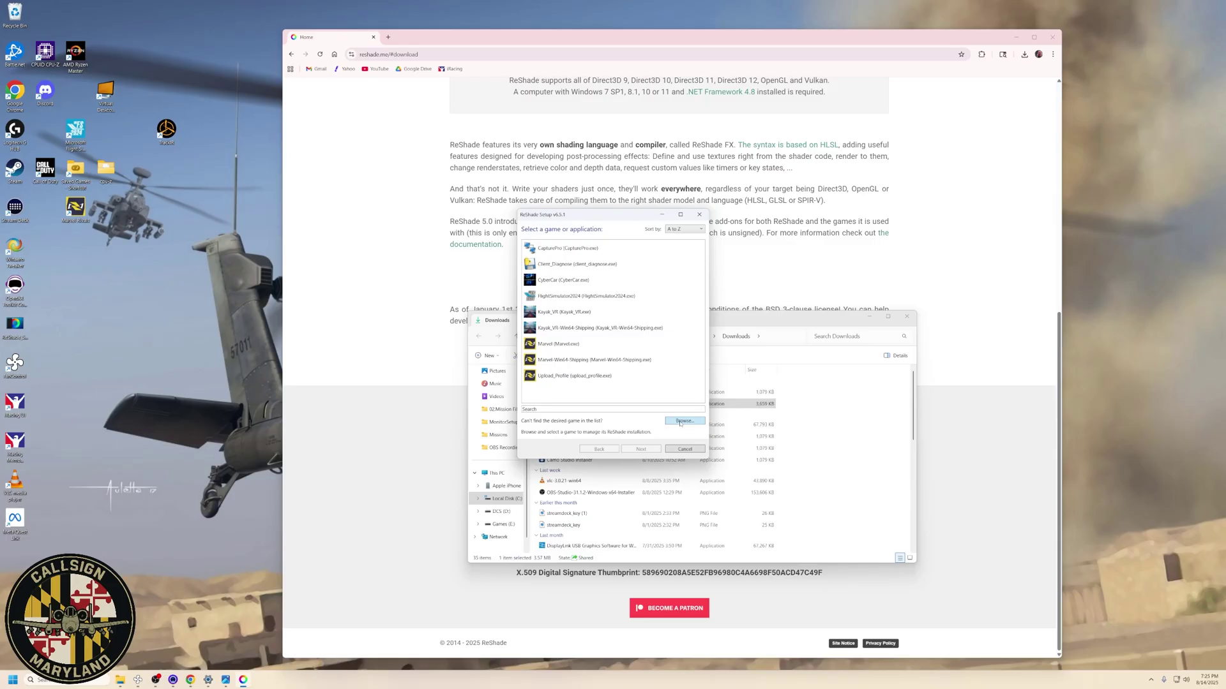
pyautogui.click(681, 422)
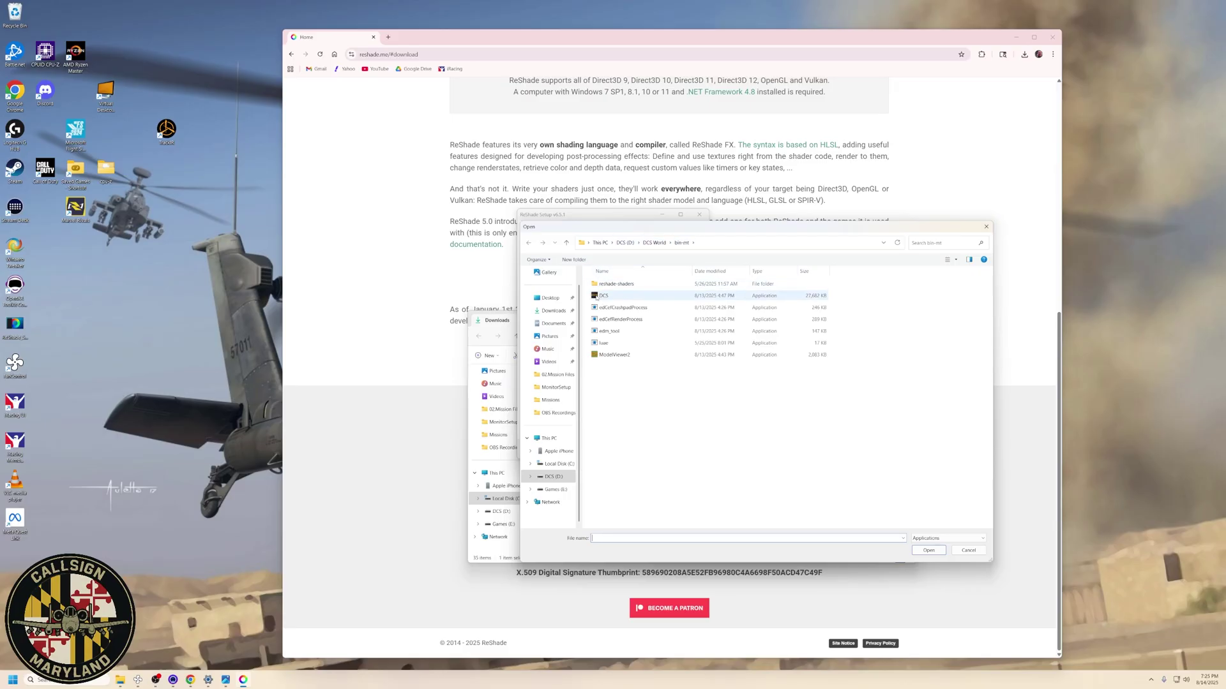
pyautogui.click(596, 297)
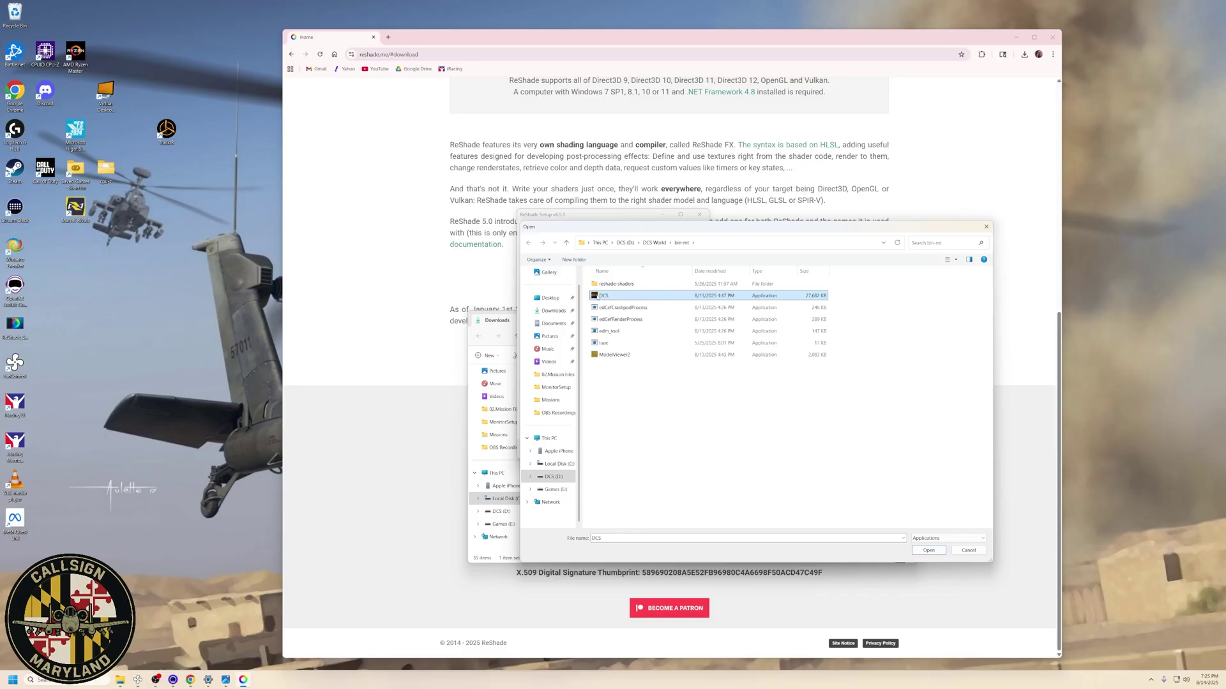
pyautogui.click(929, 552)
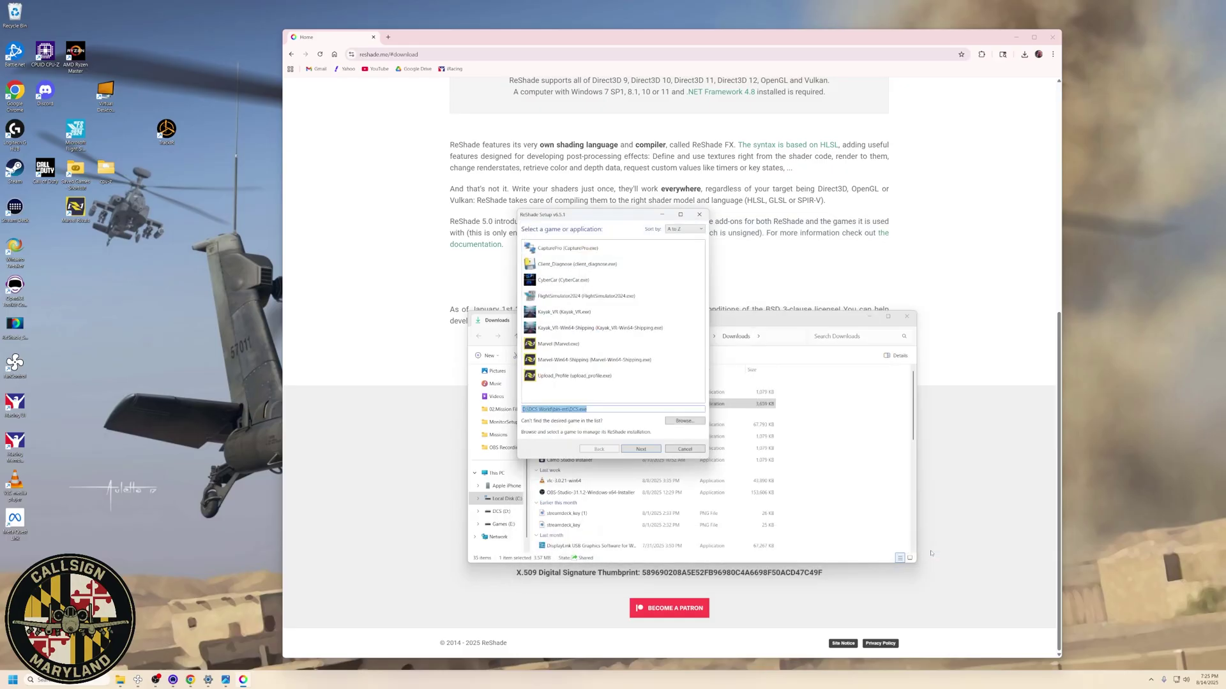
# Choose DirectX 10/11/12, install with the checked effect packages, and finish the installer
pyautogui.click(641, 449)
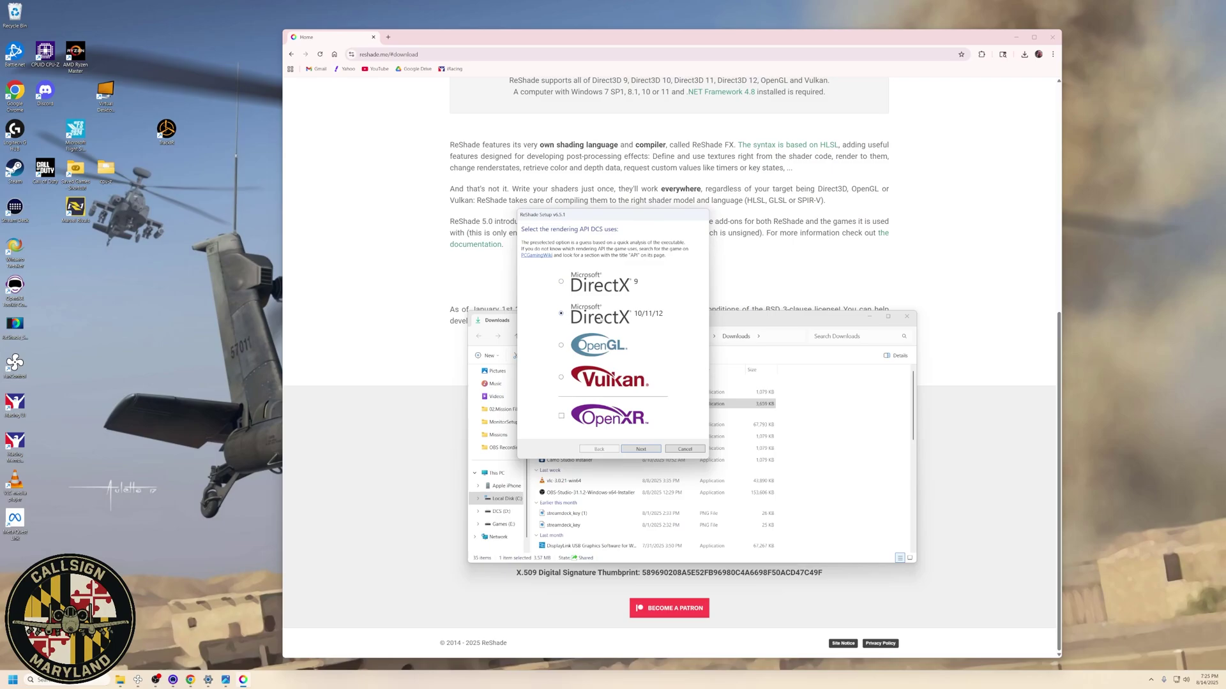
pyautogui.click(641, 449)
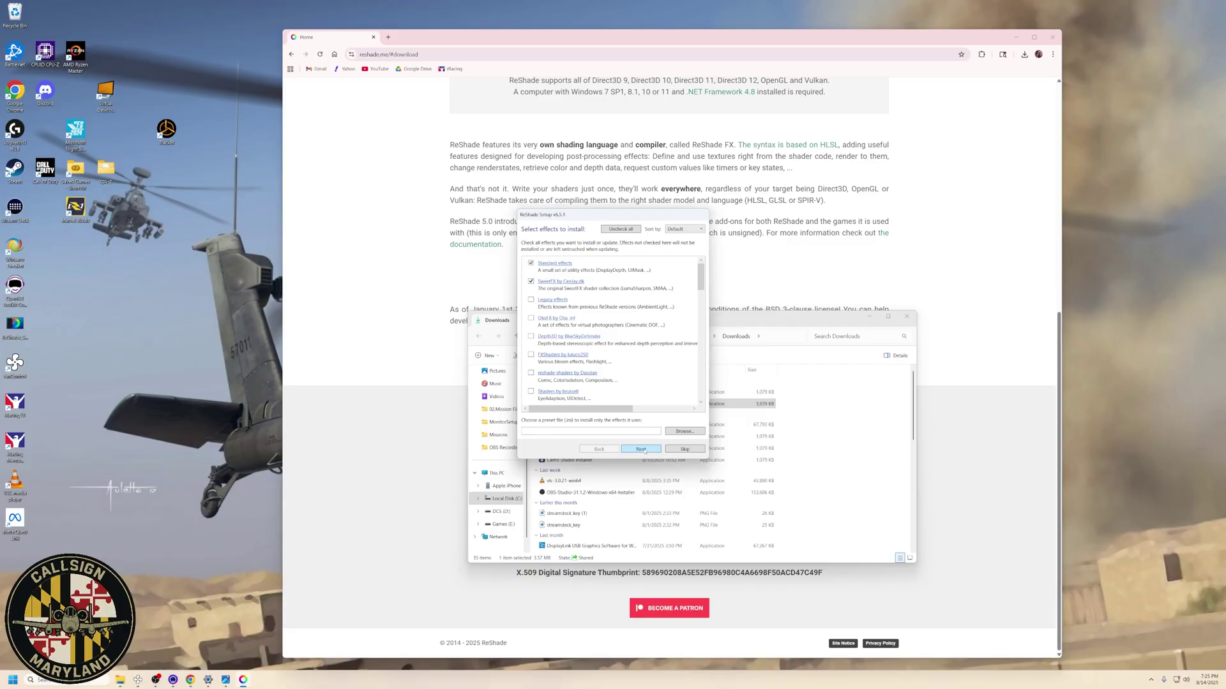
pyautogui.click(641, 449)
pyautogui.click(641, 450)
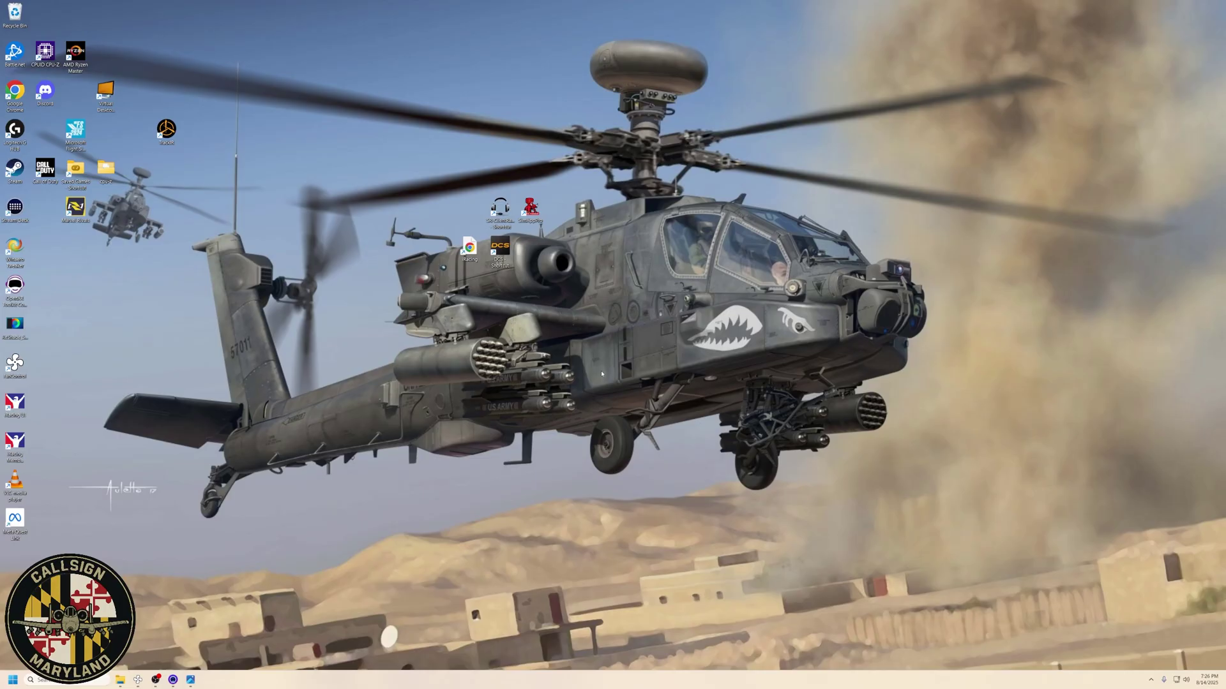
# Open Display settings from the desktop and check scale and resolution for displays 2, 3, 4 and 5
pyautogui.rightClick(558, 368)
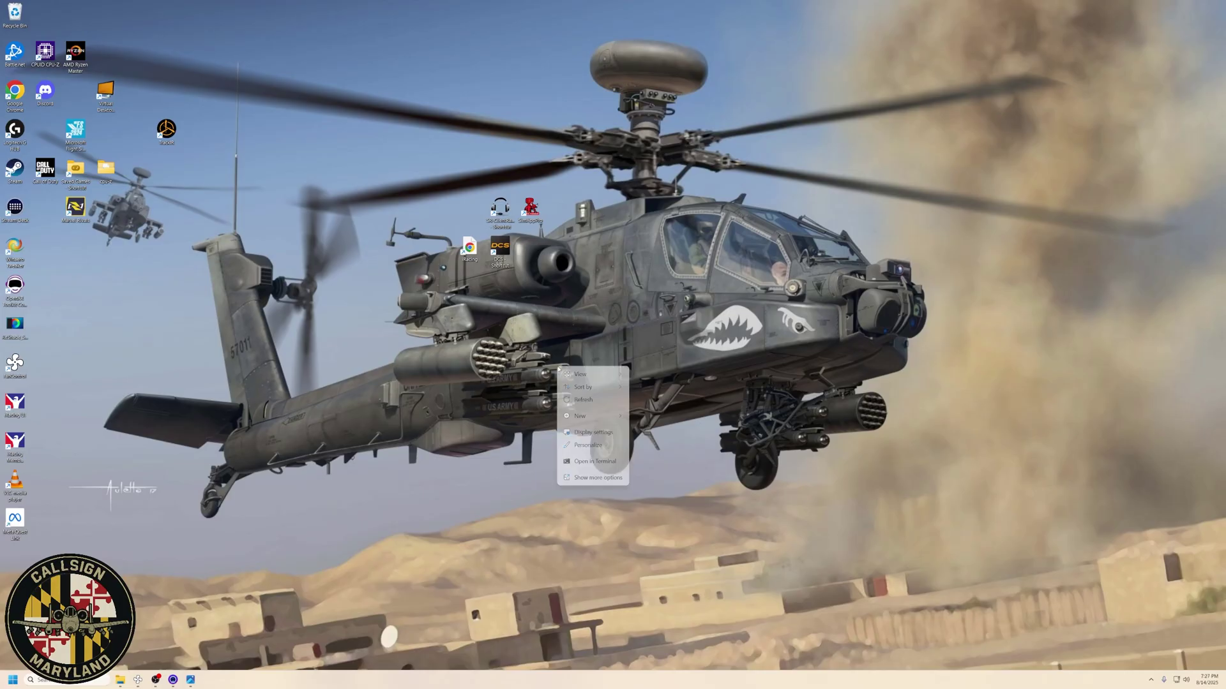
pyautogui.click(588, 435)
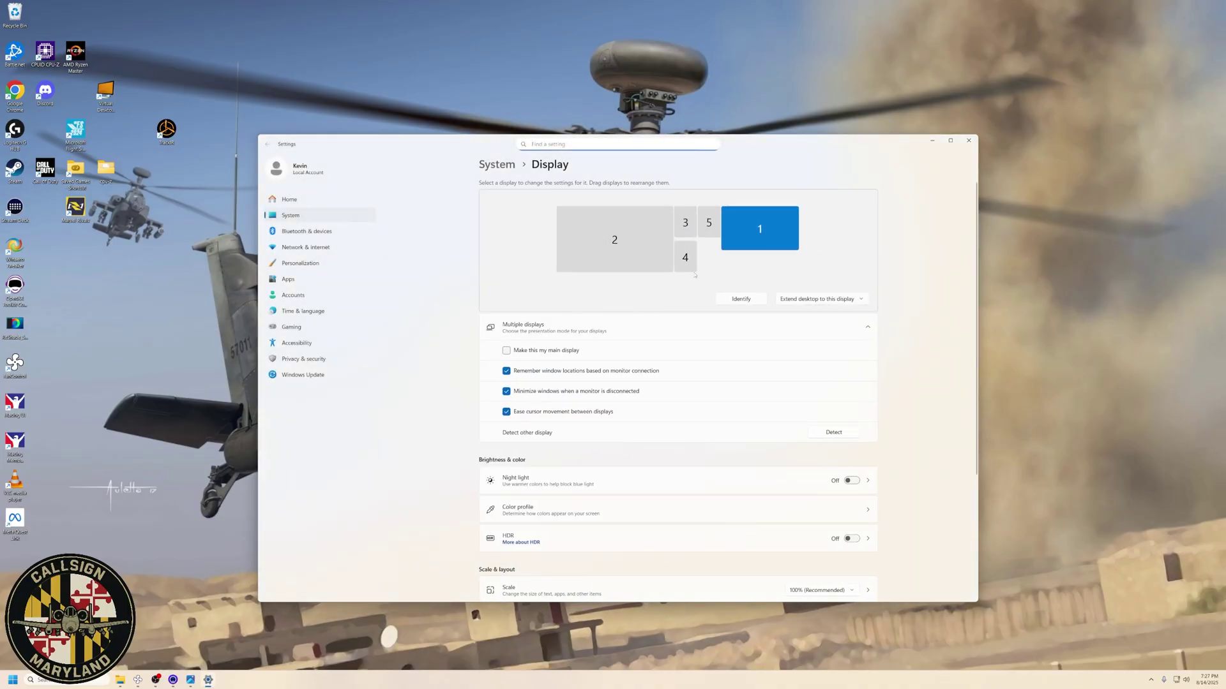
pyautogui.click(628, 240)
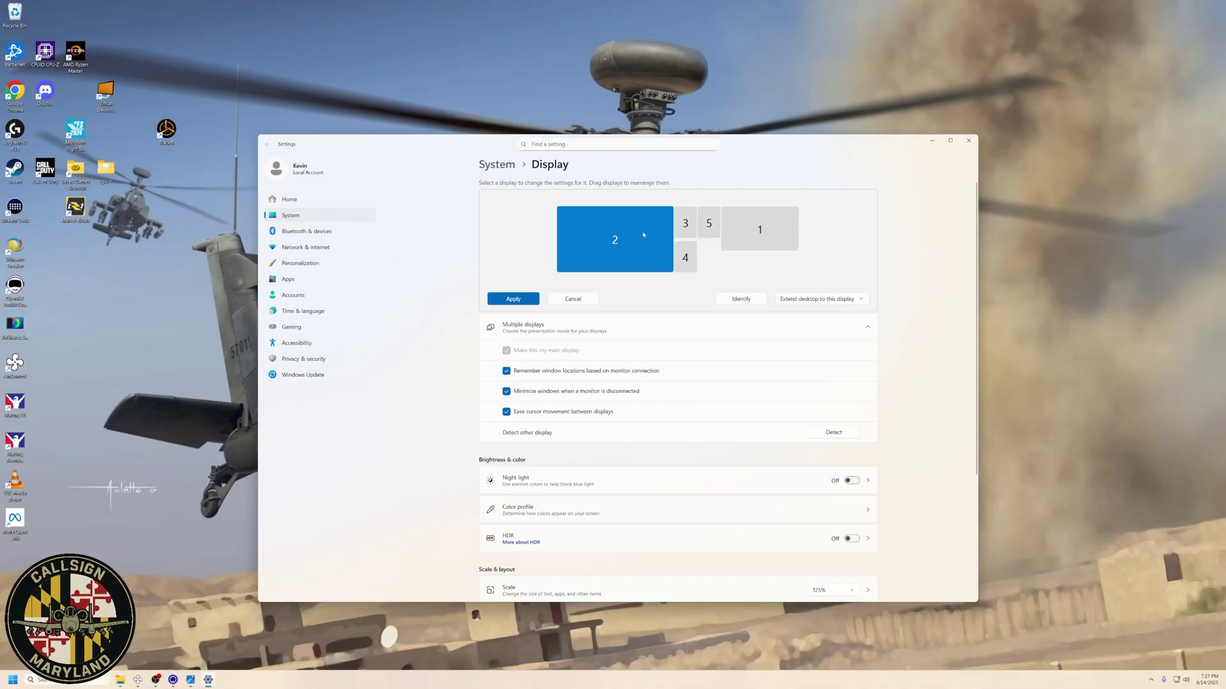
pyautogui.click(686, 228)
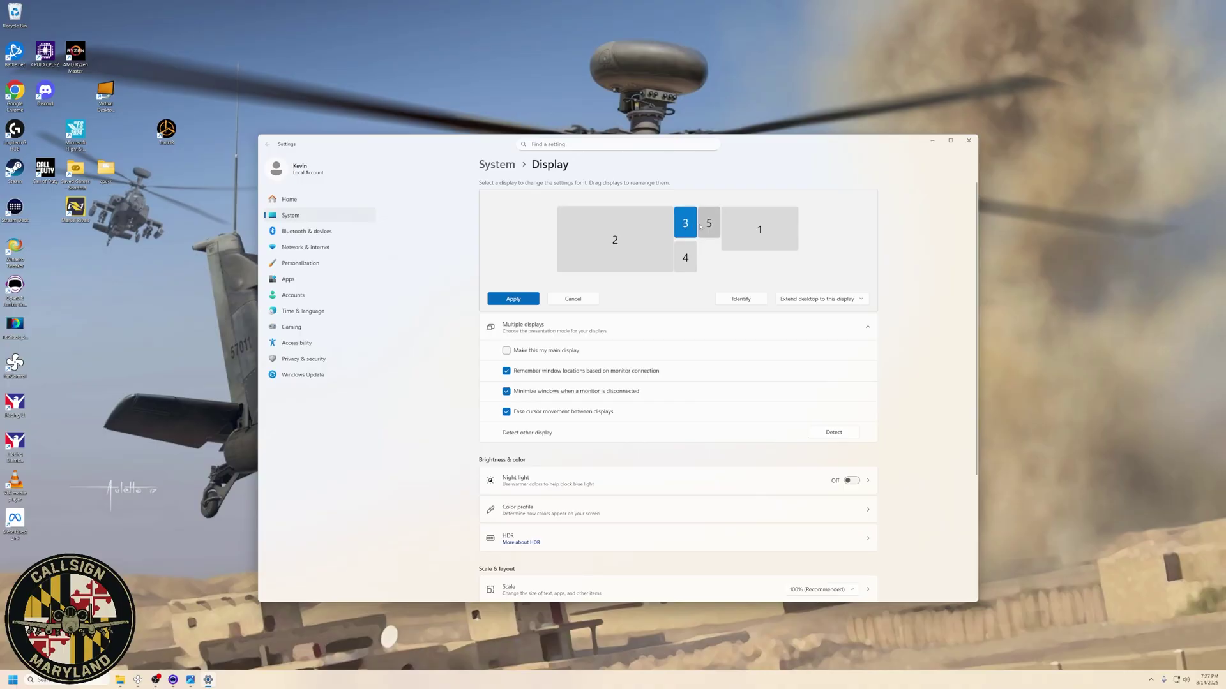
pyautogui.click(685, 255)
pyautogui.click(709, 224)
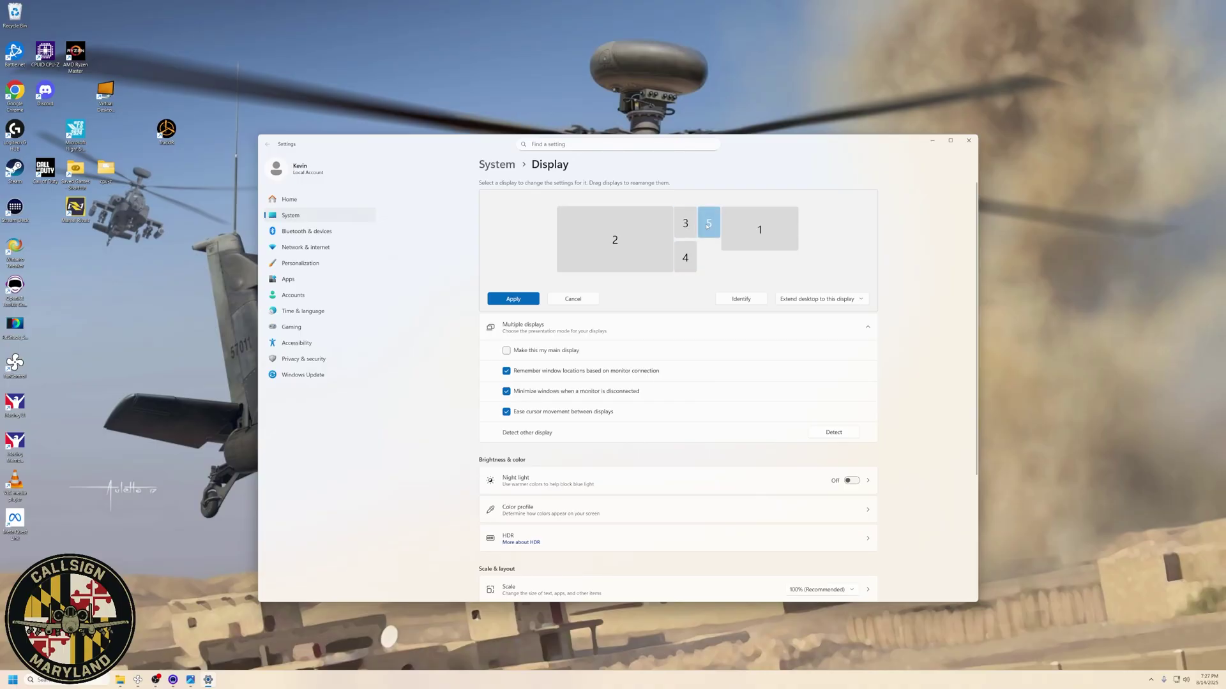
pyautogui.click(639, 228)
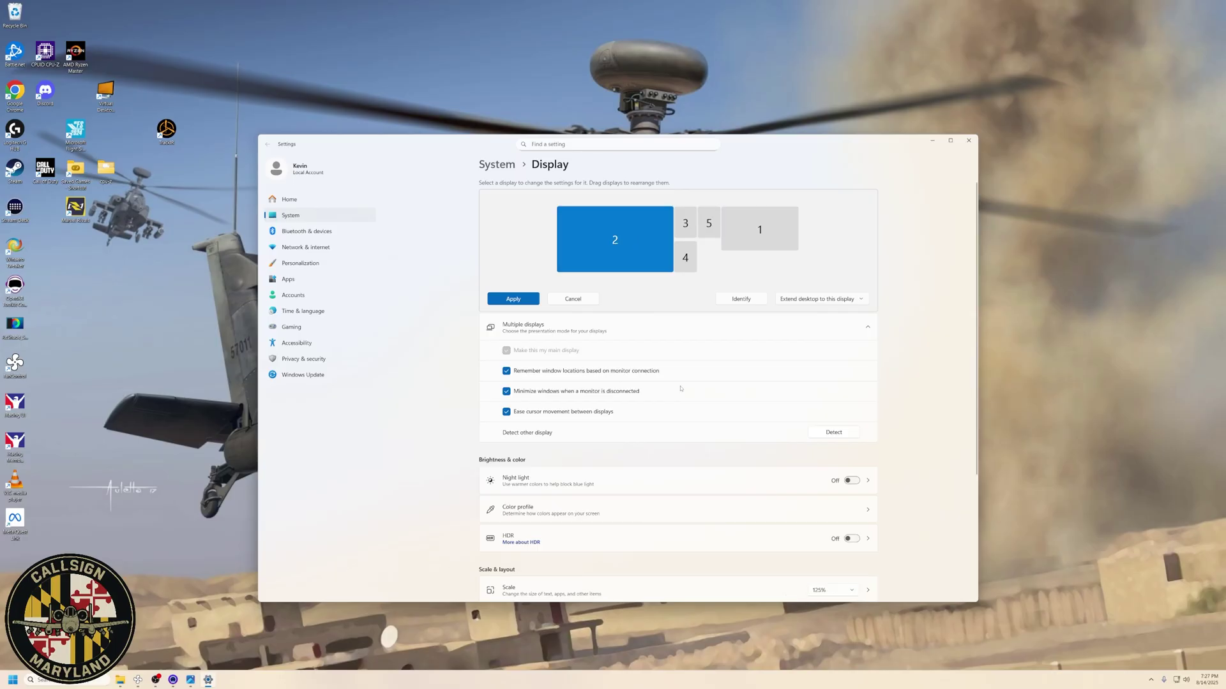
pyautogui.scroll(-3, 704, 425)
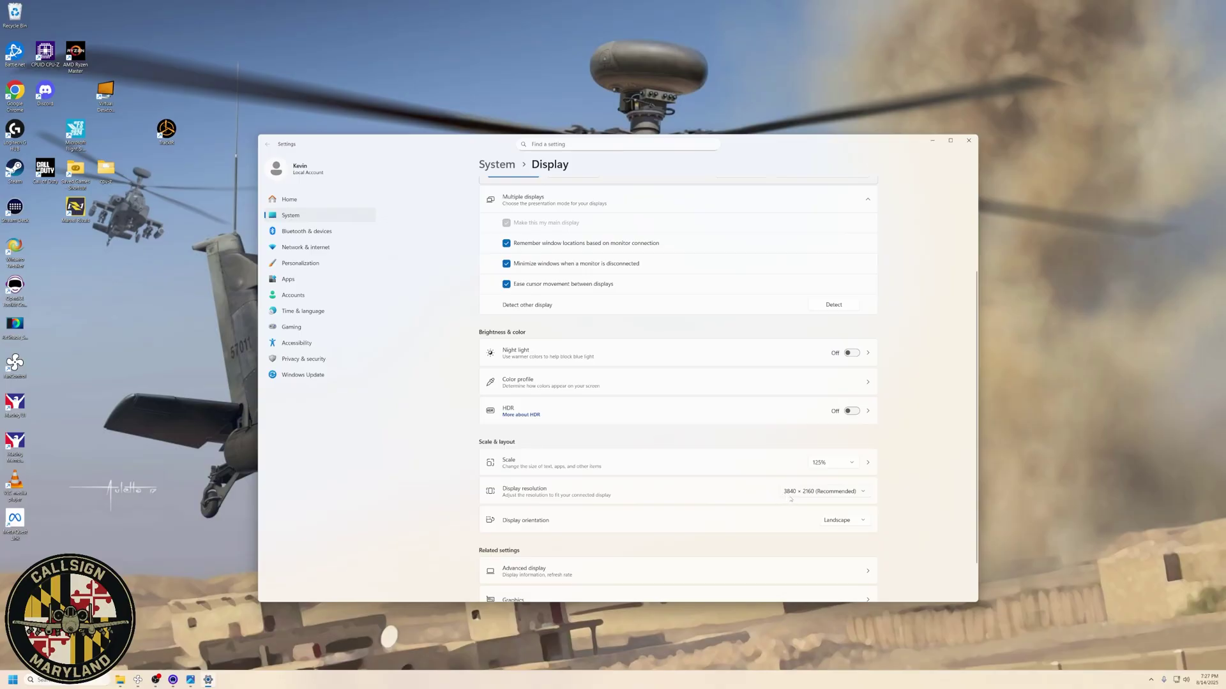
pyautogui.scroll(3, 744, 487)
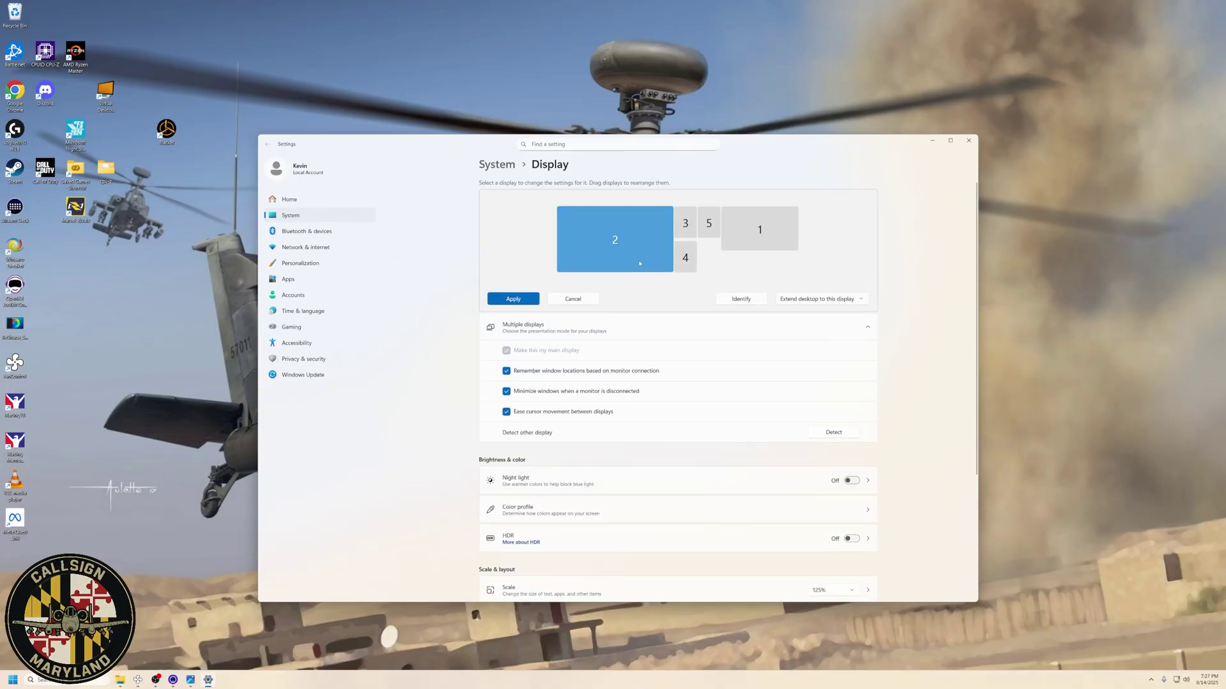
# Review display 3, then display 2's 3840 × 2160 resolution
pyautogui.click(685, 223)
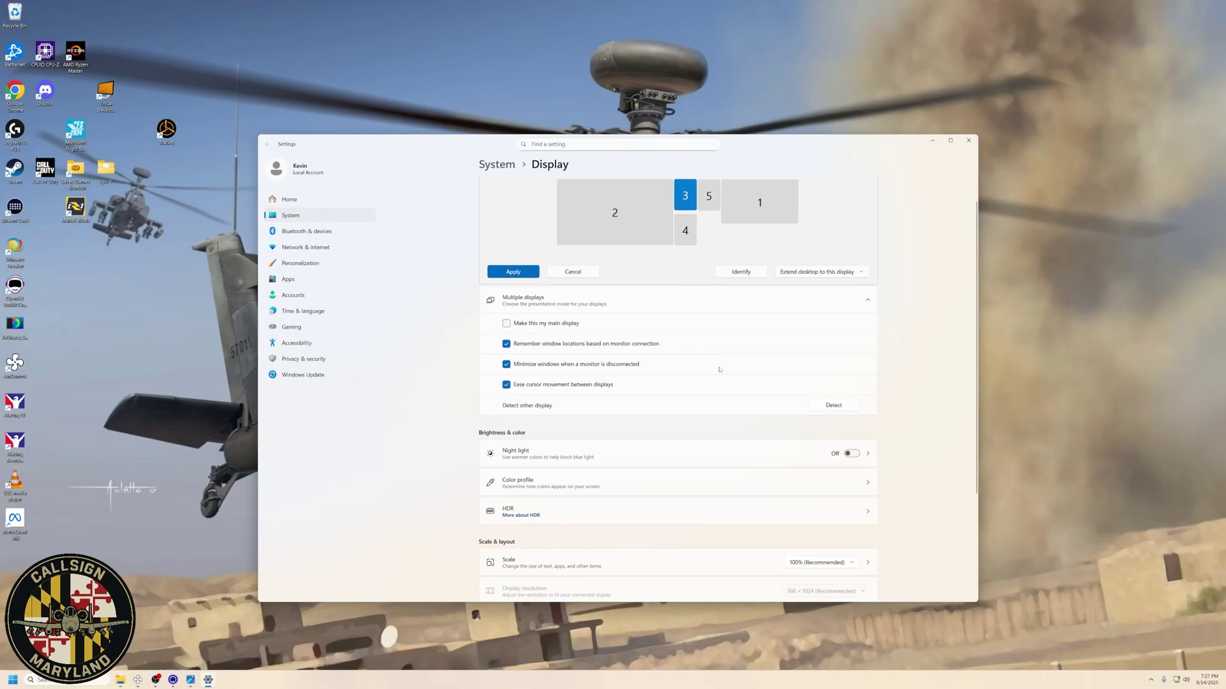
pyautogui.scroll(-3, 745, 434)
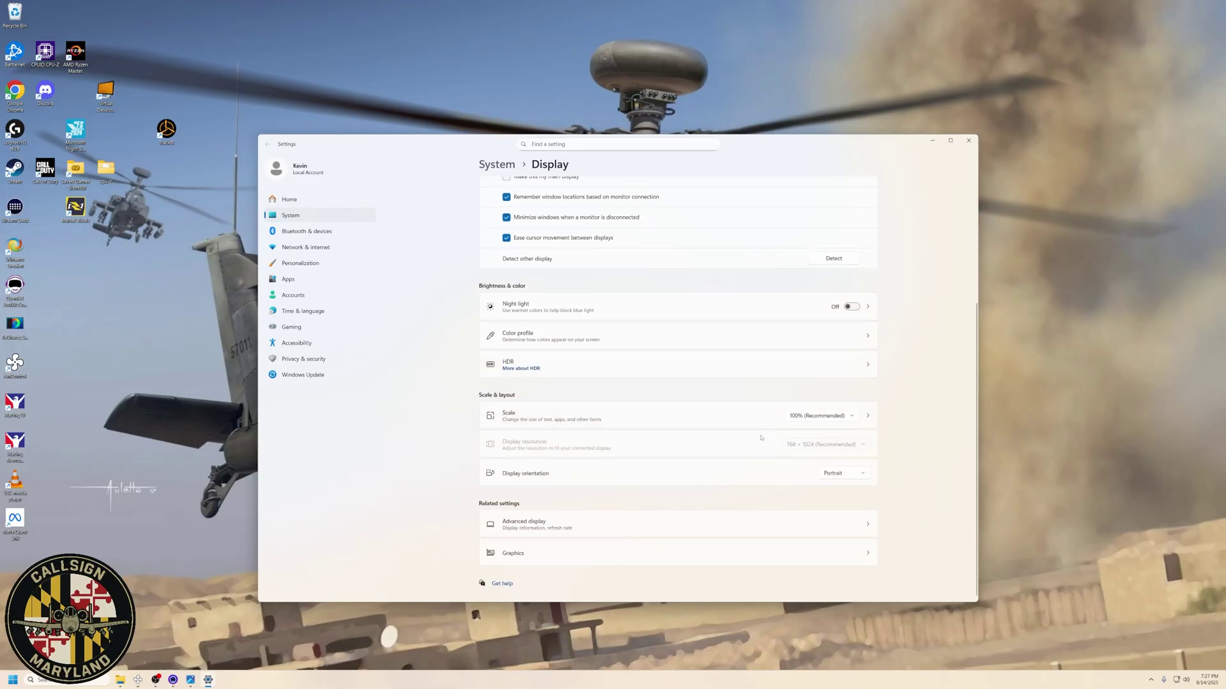
pyautogui.scroll(3, 761, 438)
pyautogui.scroll(-3, 772, 453)
pyautogui.scroll(3, 777, 459)
pyautogui.click(624, 262)
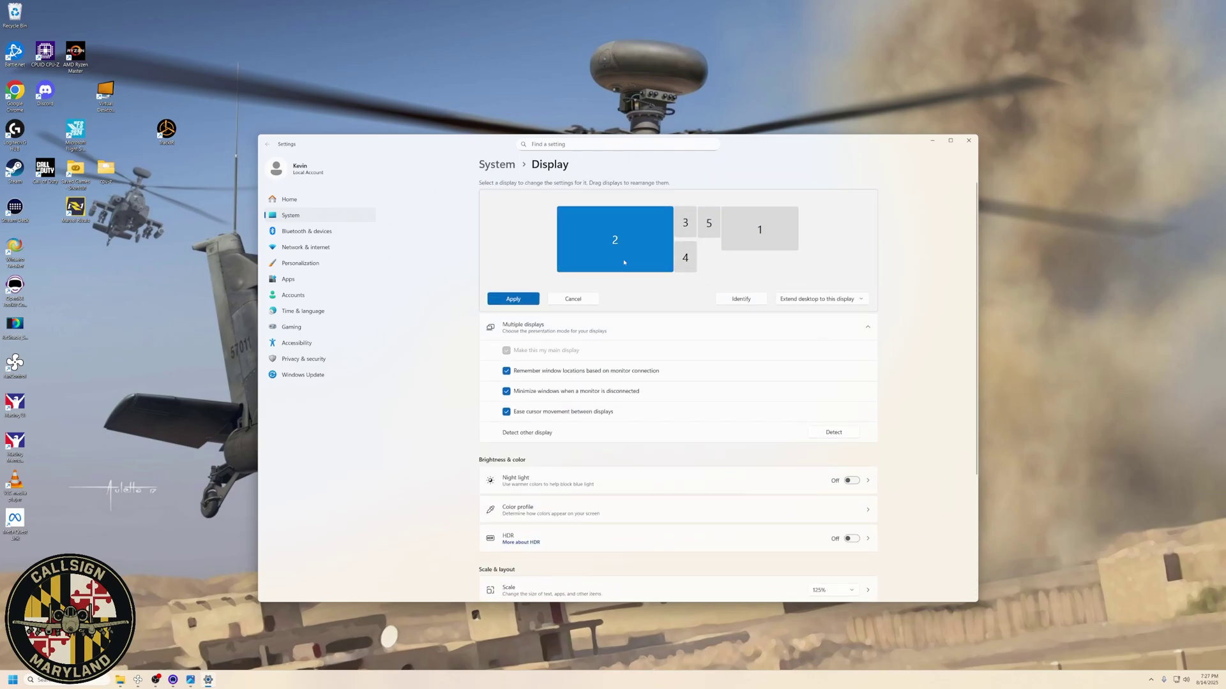
pyautogui.scroll(-3, 771, 466)
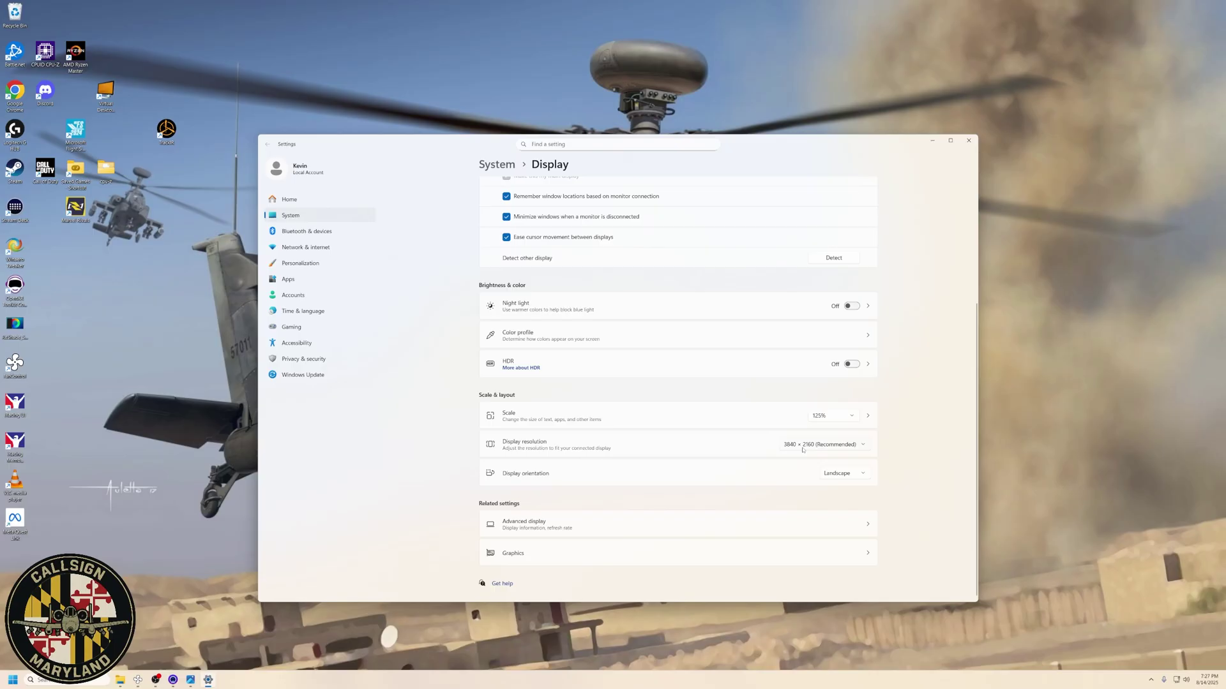
pyautogui.scroll(3, 819, 448)
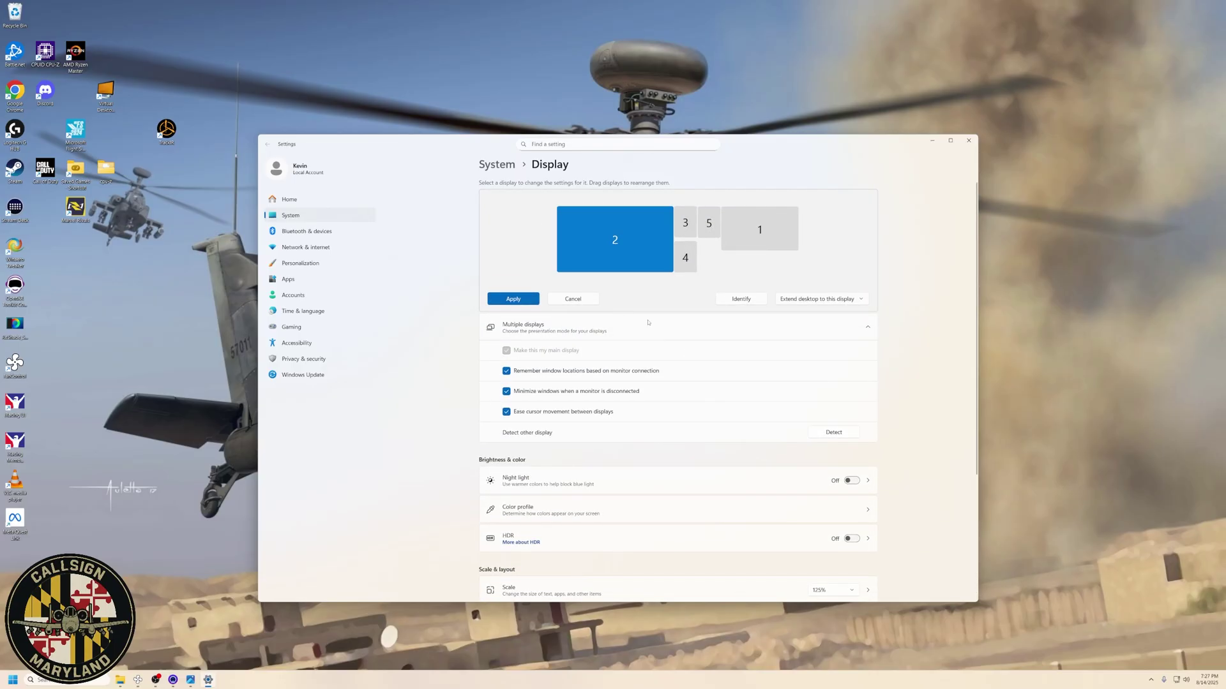
pyautogui.scroll(-3, 648, 322)
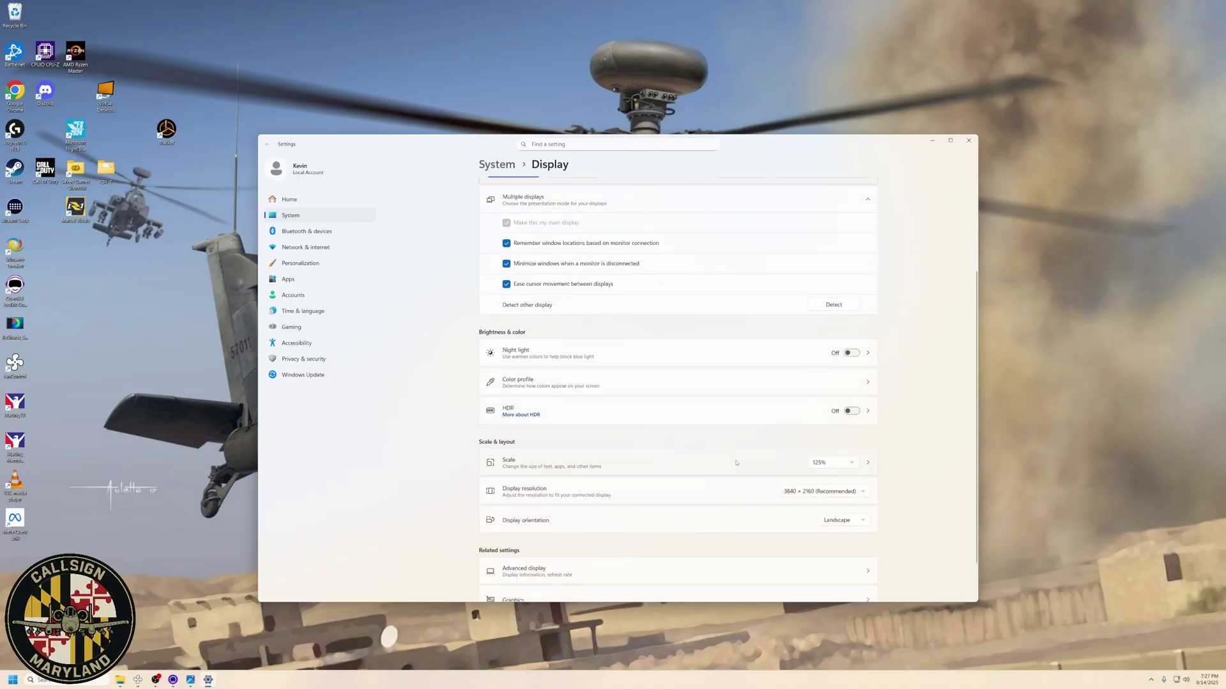
pyautogui.scroll(-5, 741, 446)
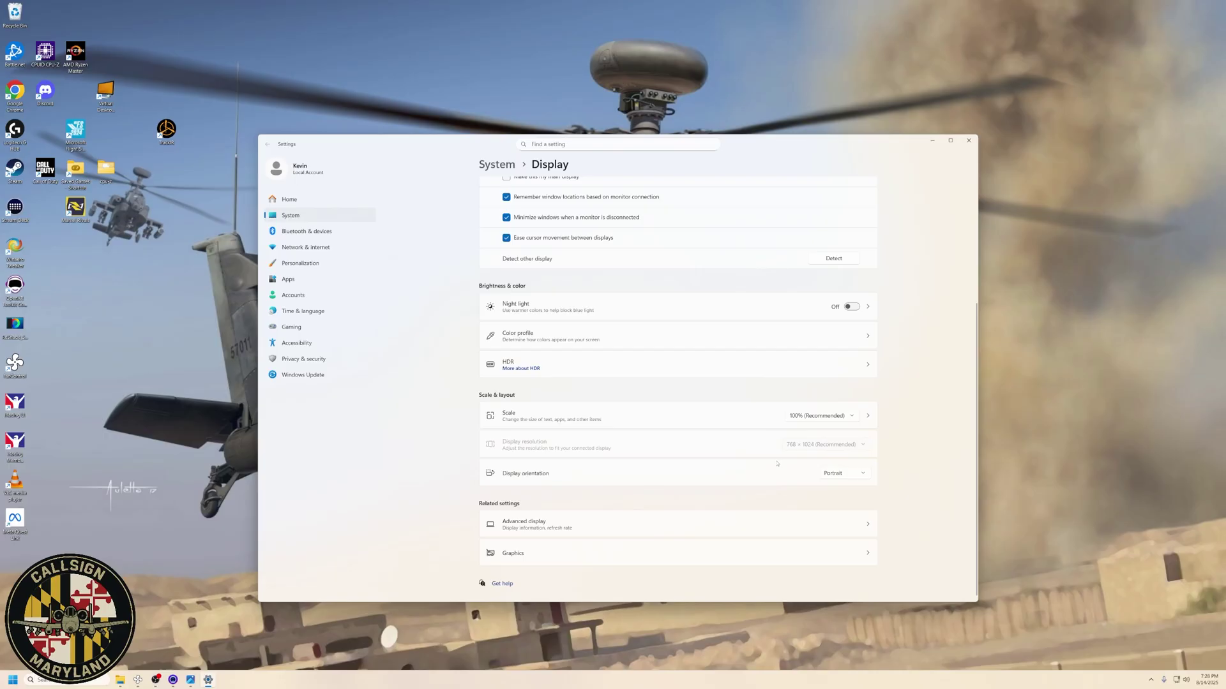
# Check display 5's 768 × 1024 portrait resolution and close Settings
pyautogui.click(708, 225)
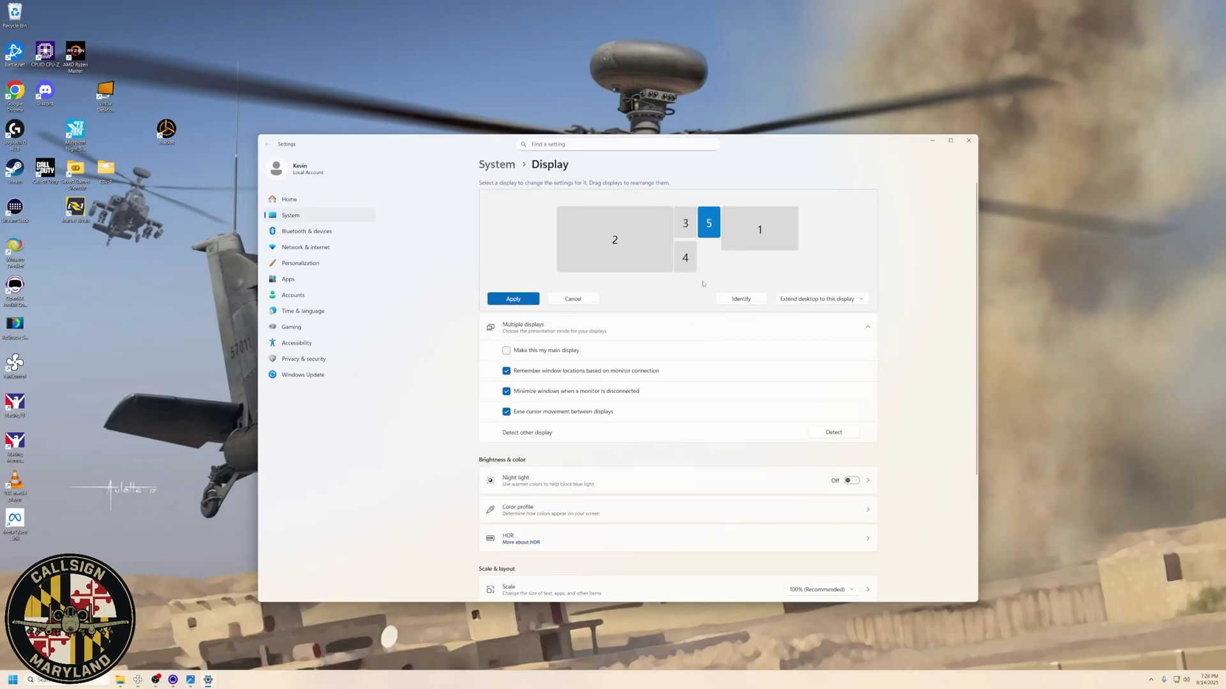
pyautogui.scroll(-3, 766, 383)
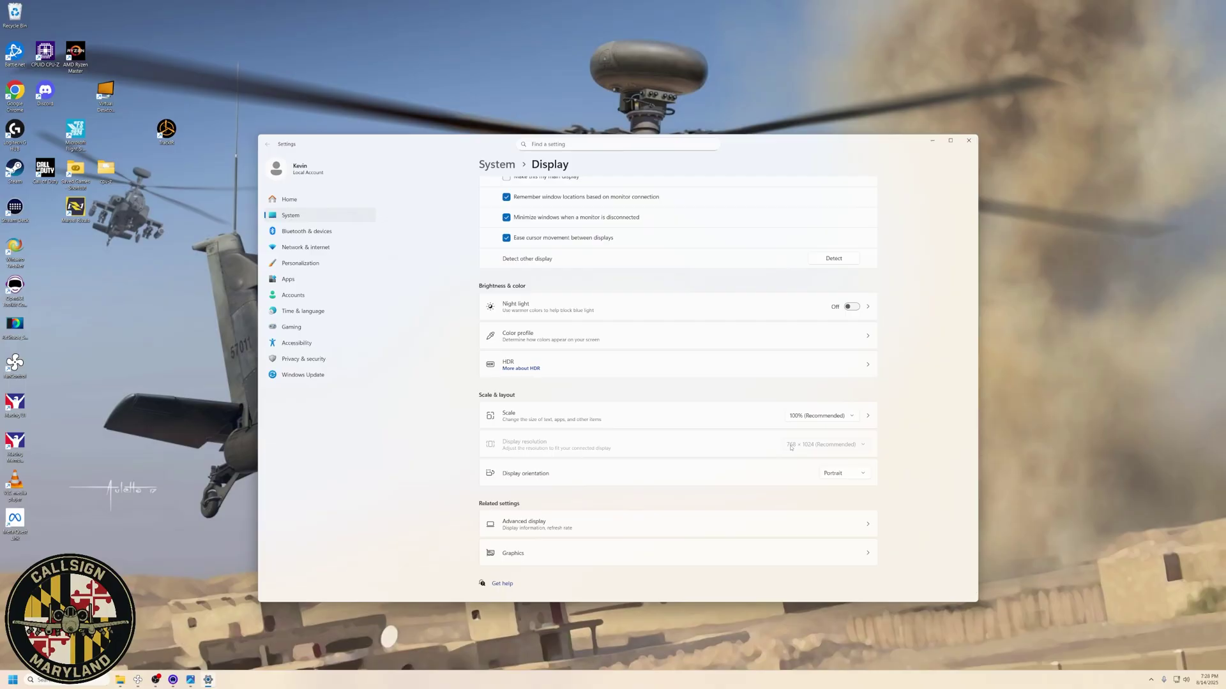
pyautogui.hotkey('alt', 'F4')
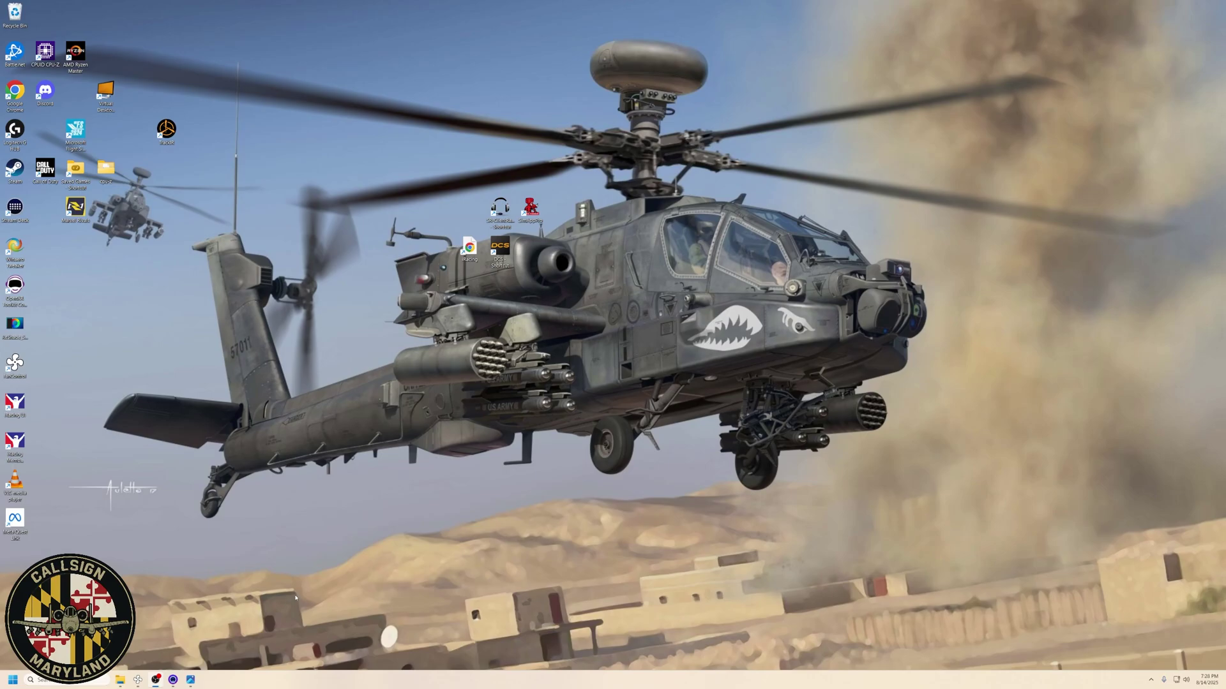
# View UIMask.png in Photos, then switch to File Explorer at DCS World\bin-mt
pyautogui.click(190, 680)
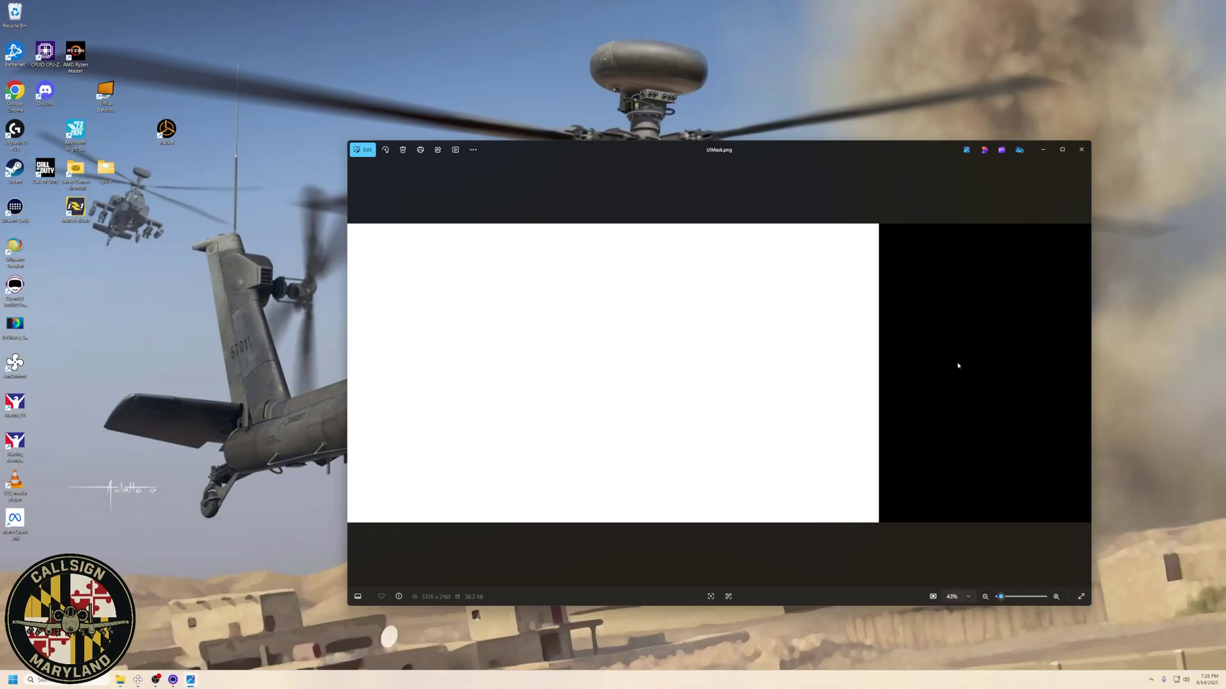
pyautogui.hotkey('alt', 'Tab')
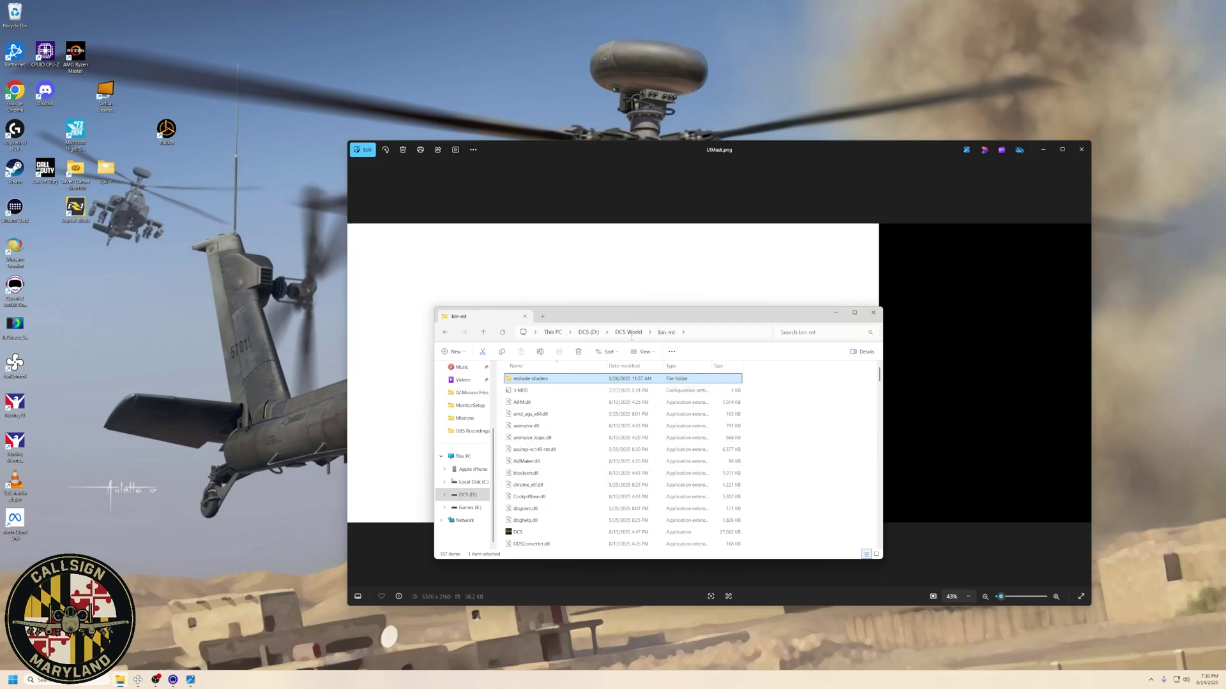
# Open reshade-shaders\Textures and select the UIMask image to confirm it is there
pyautogui.doubleClick(523, 379)
pyautogui.doubleClick(521, 390)
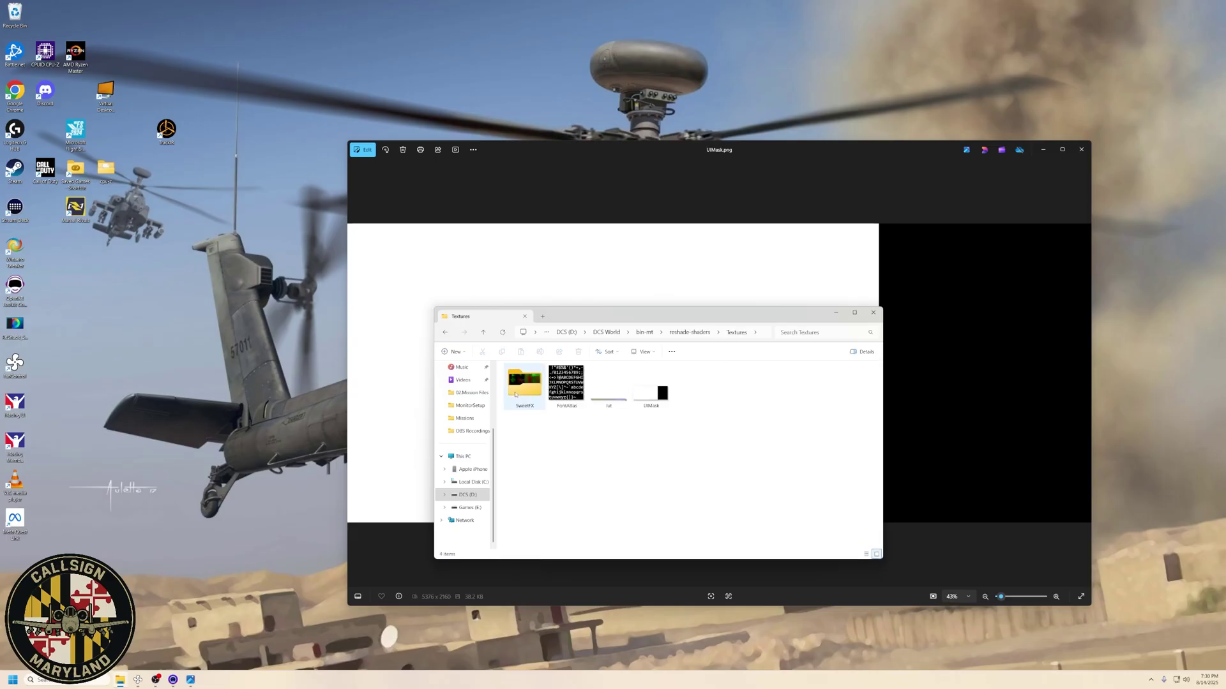
pyautogui.click(651, 397)
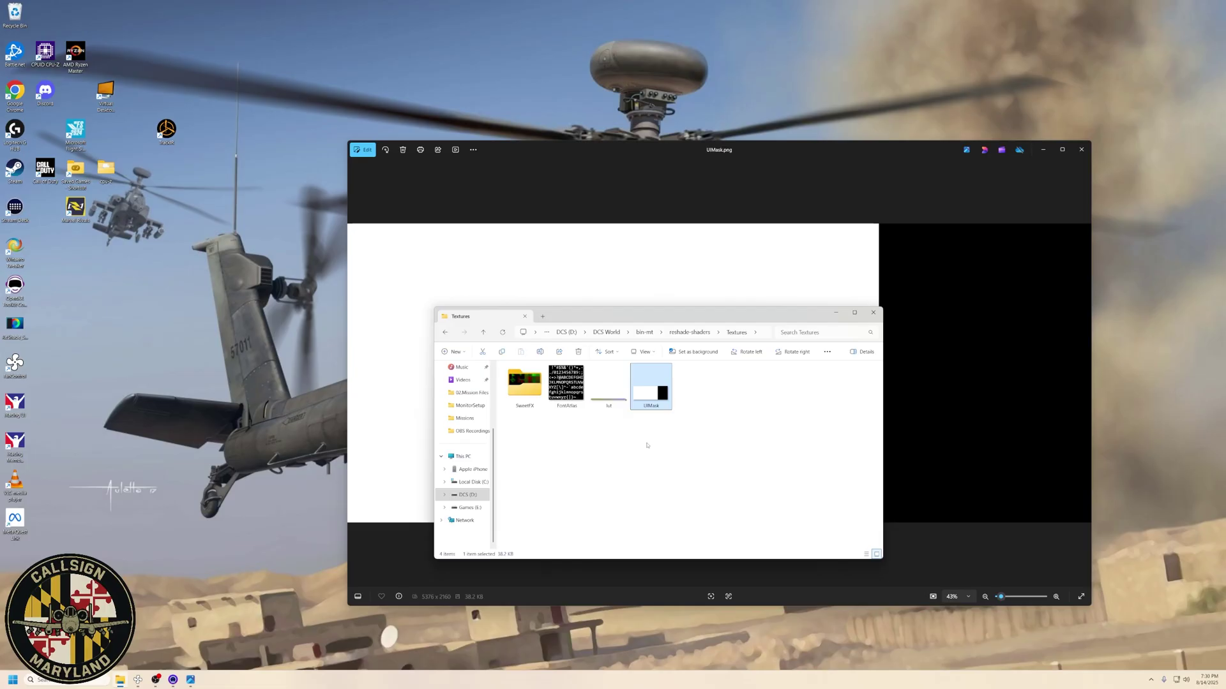
pyautogui.click(646, 445)
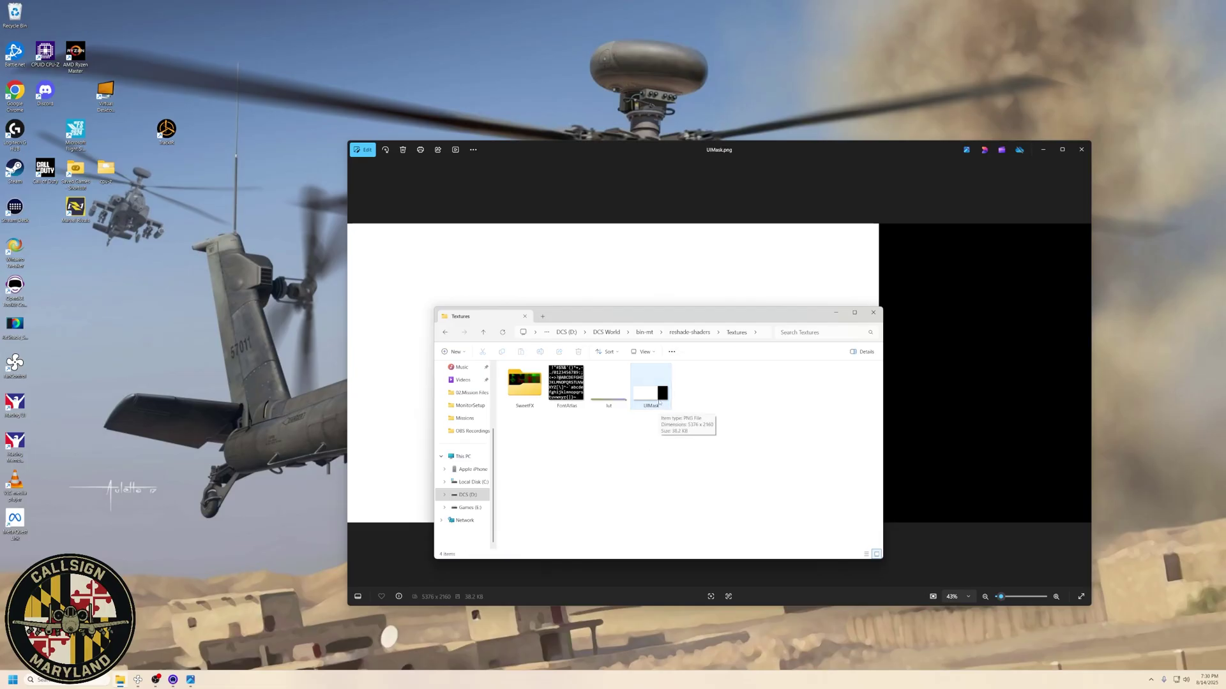
pyautogui.click(659, 403)
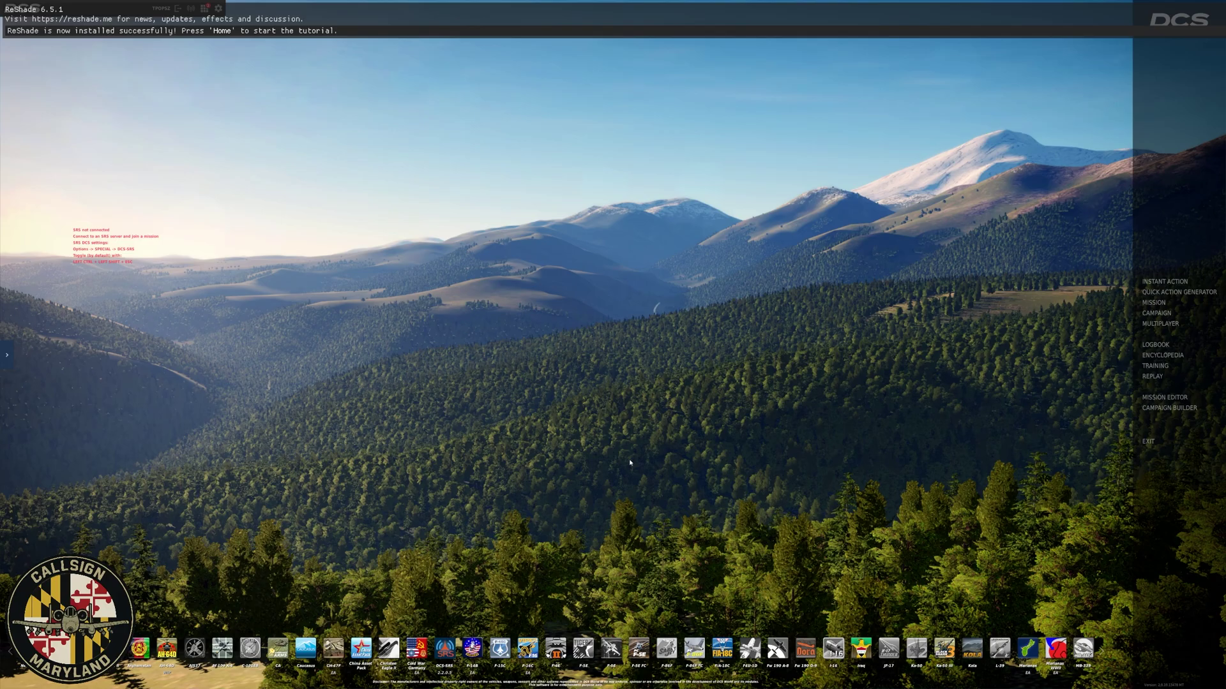
# Open the ReShade overlay in DCS World with Home and skip the tutorial
pyautogui.press('Home')
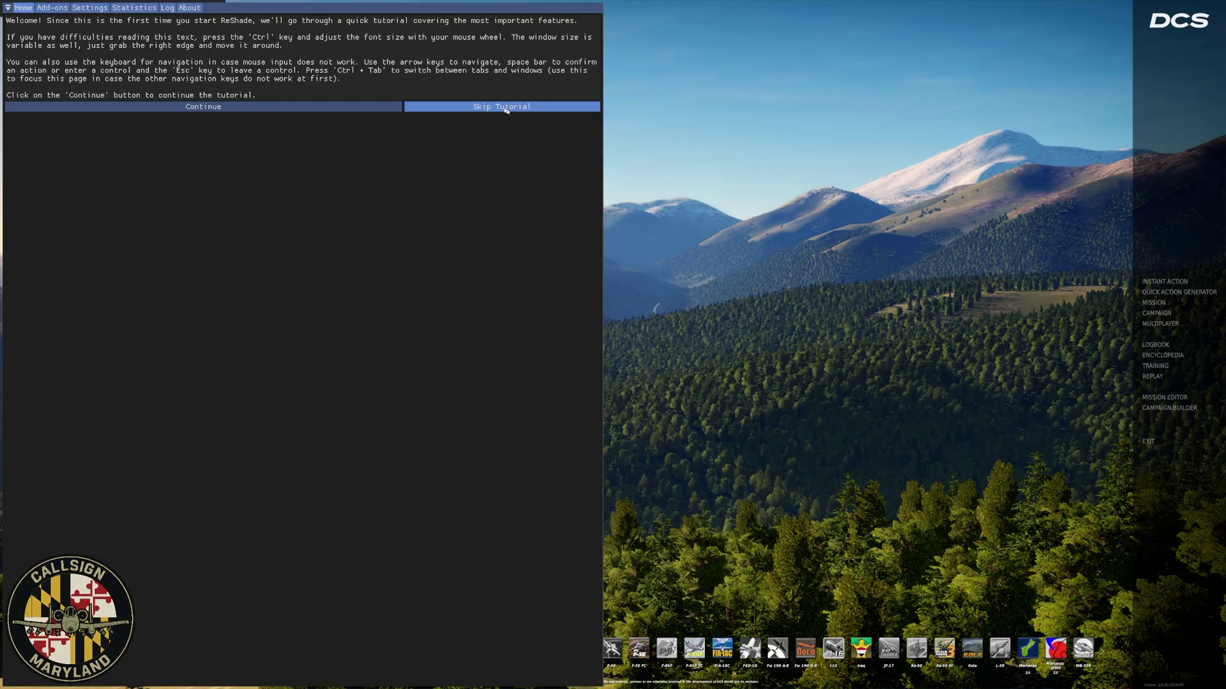
pyautogui.click(483, 107)
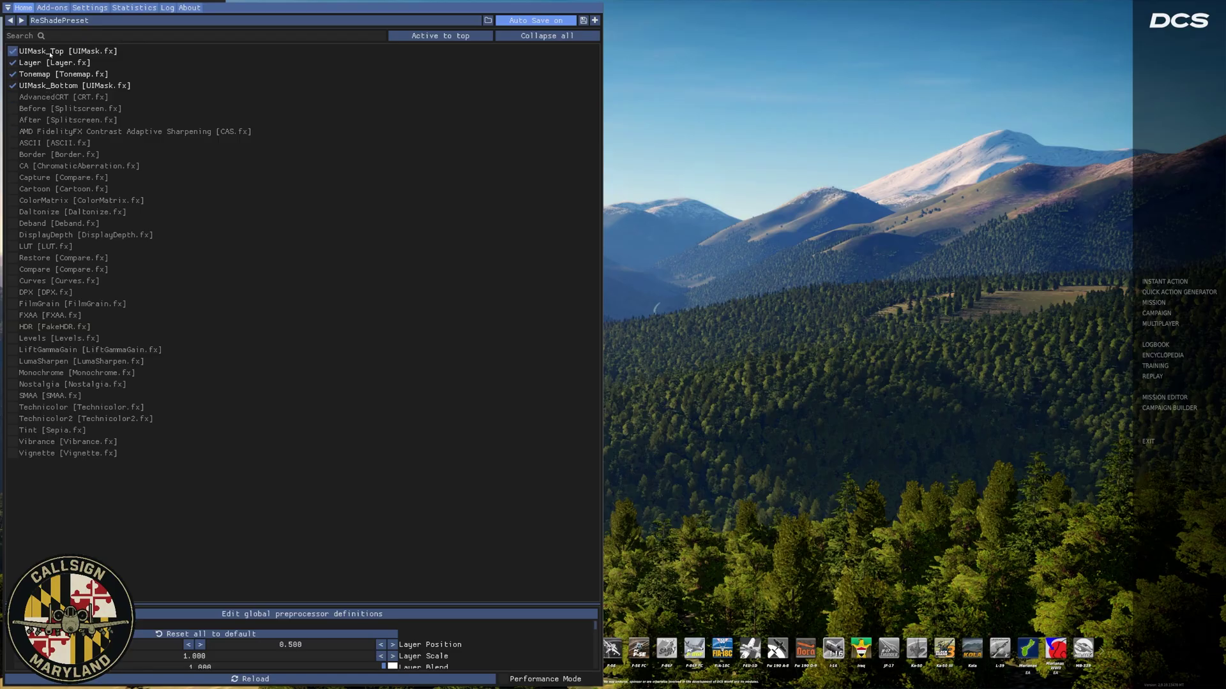
# Drag Restore [Compare.fx] below Curves in the effects list
pyautogui.moveTo(51, 57)
pyautogui.moveTo(45, 258); pyautogui.dragTo(54, 283)
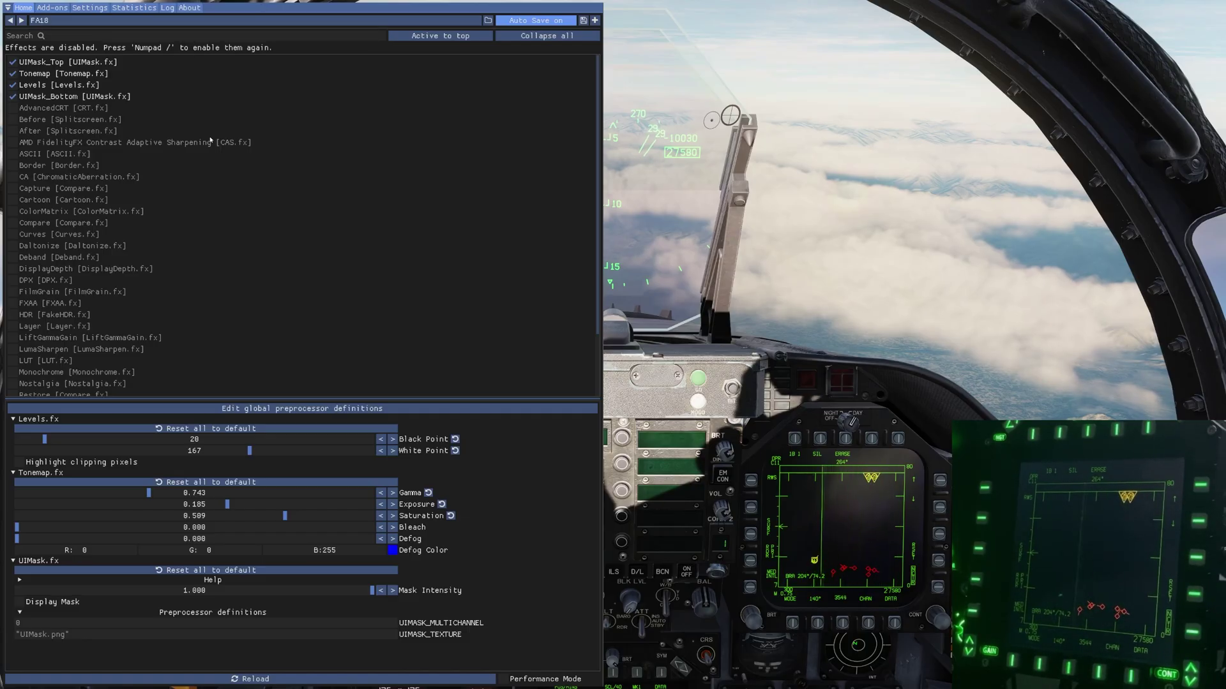
# Switch the ReShade overlay to its Settings page
pyautogui.click(87, 8)
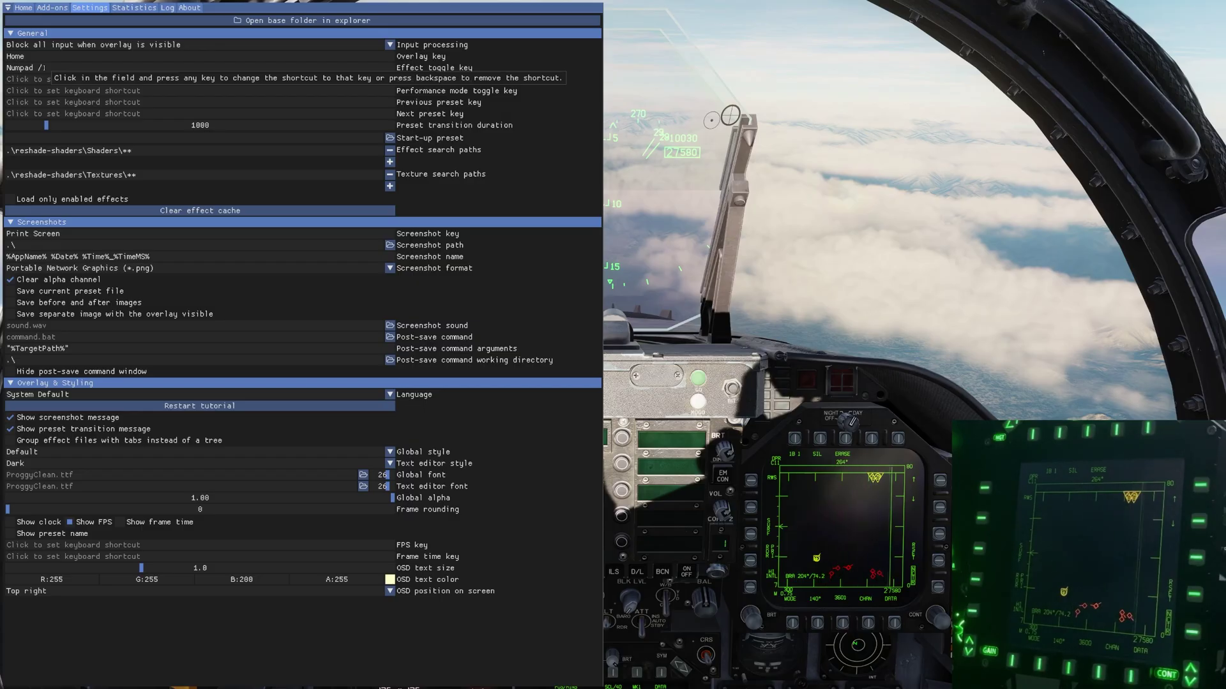
# Return to ReShade's Home effect list with the FA18 preset loaded
pyautogui.click(23, 8)
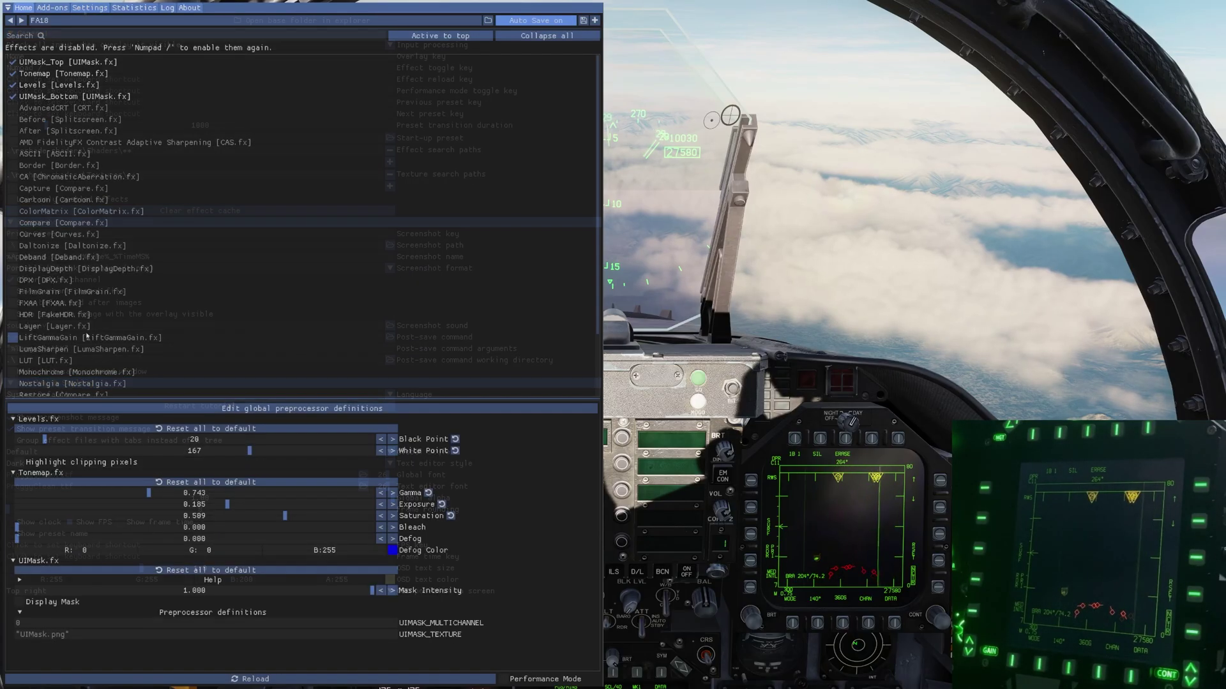